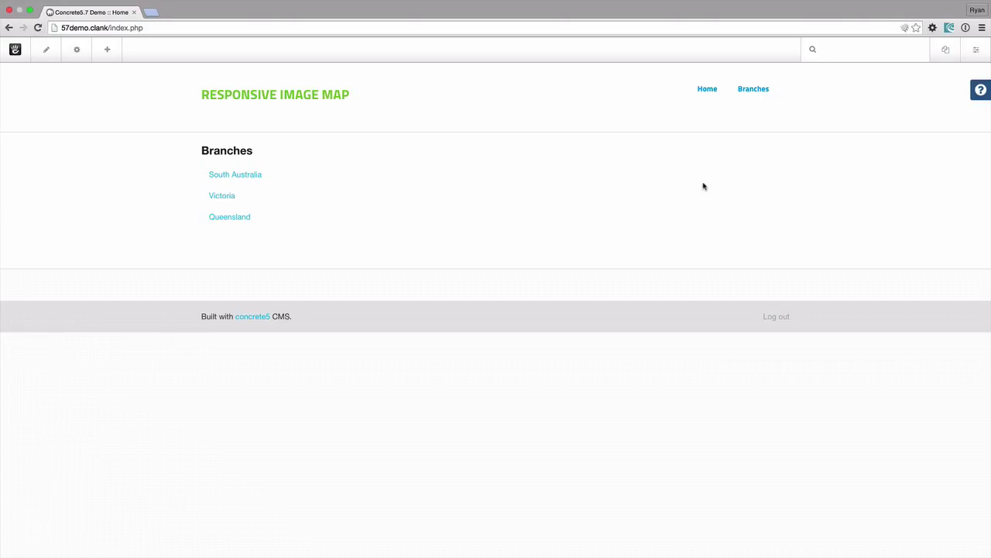
Step: Add an Image Map block to Column 2 using the Branch Map image with 3 links
click(108, 50)
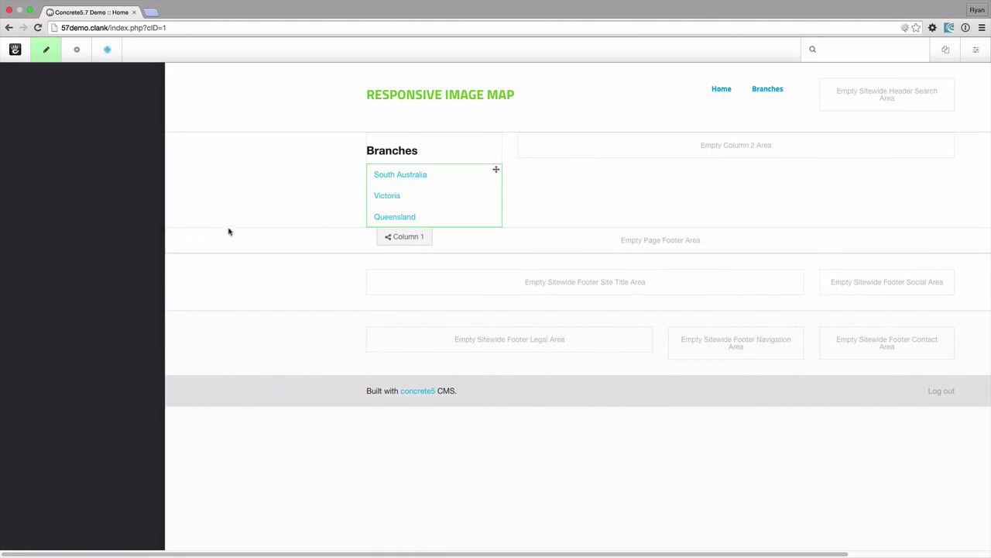
drag(44, 333, 526, 143)
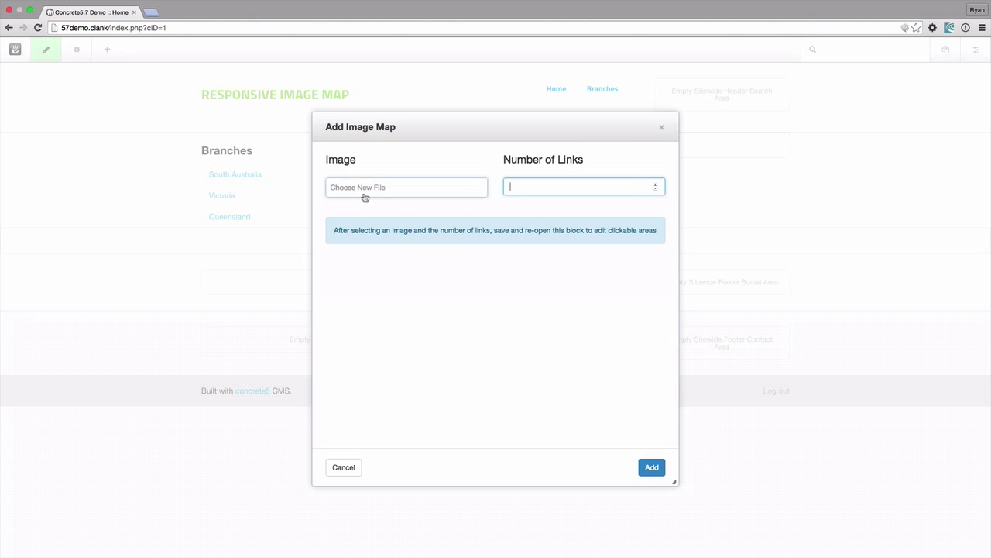
click(361, 190)
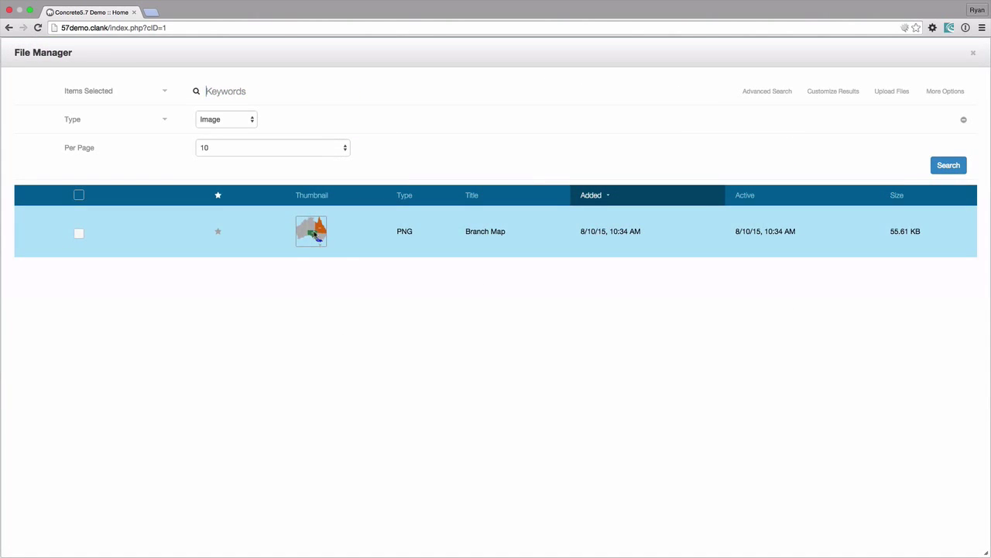
click(315, 234)
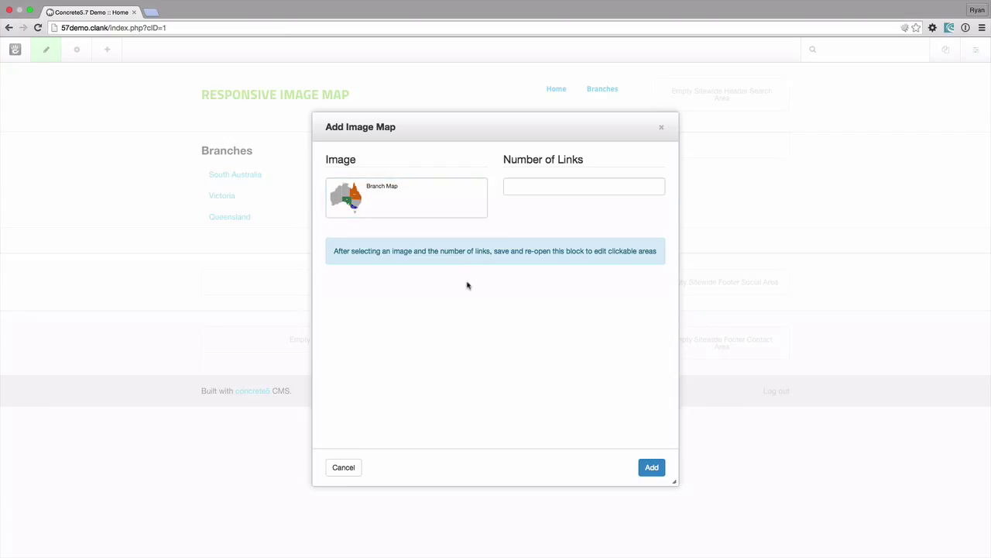
click(539, 188)
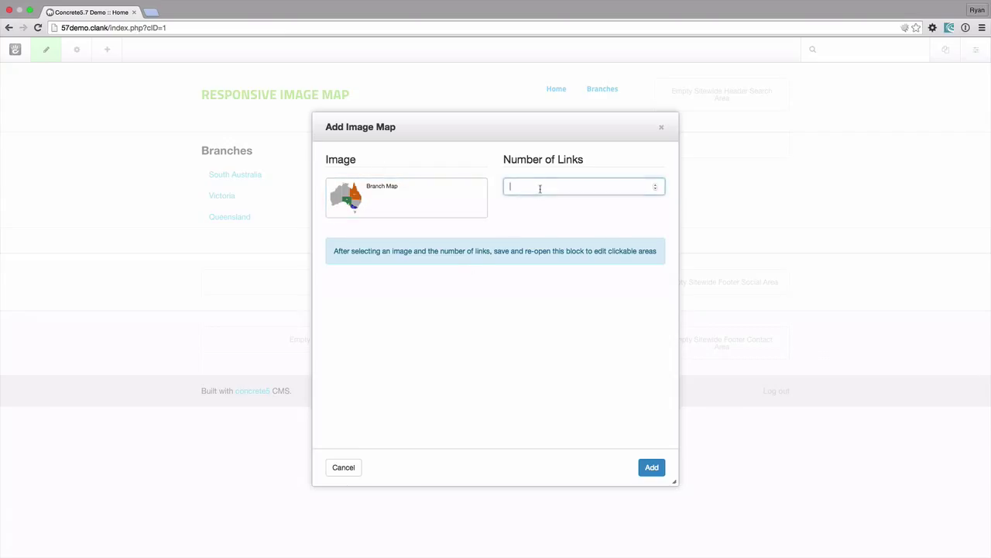
text(3)
click(546, 314)
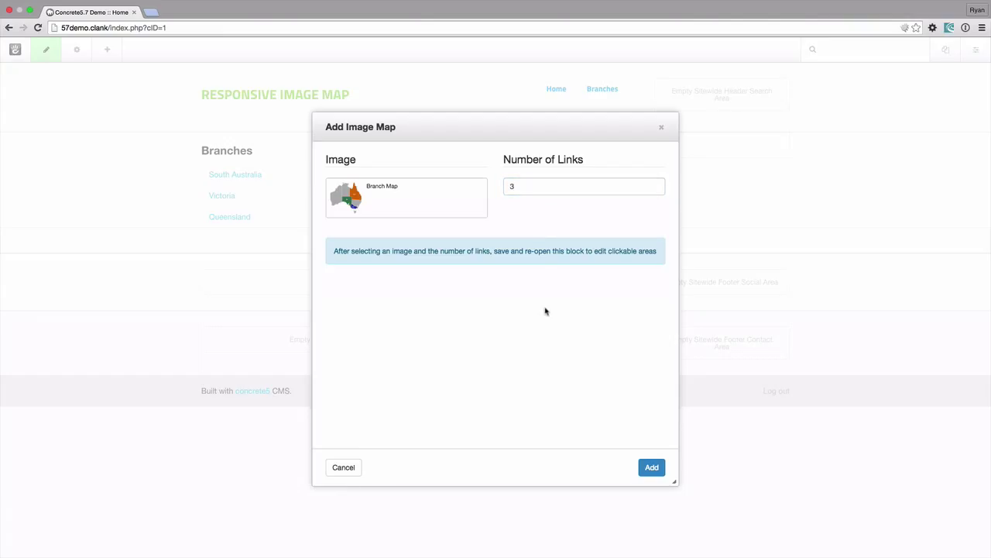
Step: Add the Image Map block to the page and open it in Edit Block
click(650, 468)
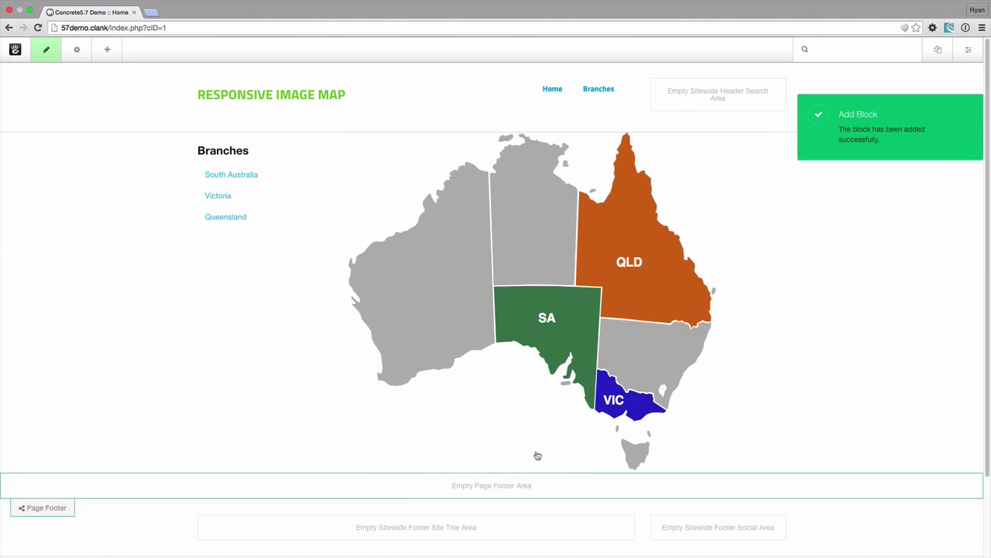
click(438, 252)
click(438, 262)
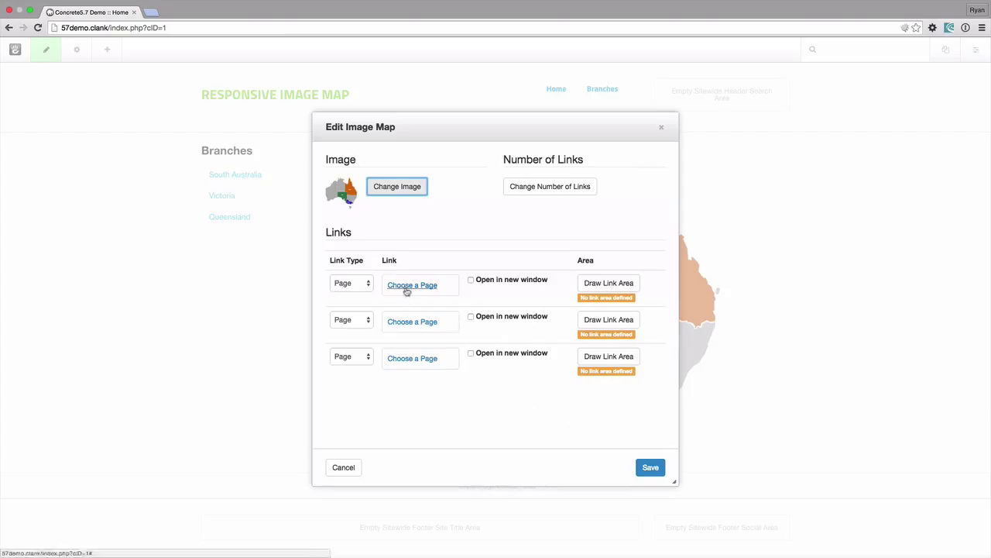
Step: Point the three links to the South Australia, Victoria and Queensland pages
click(368, 286)
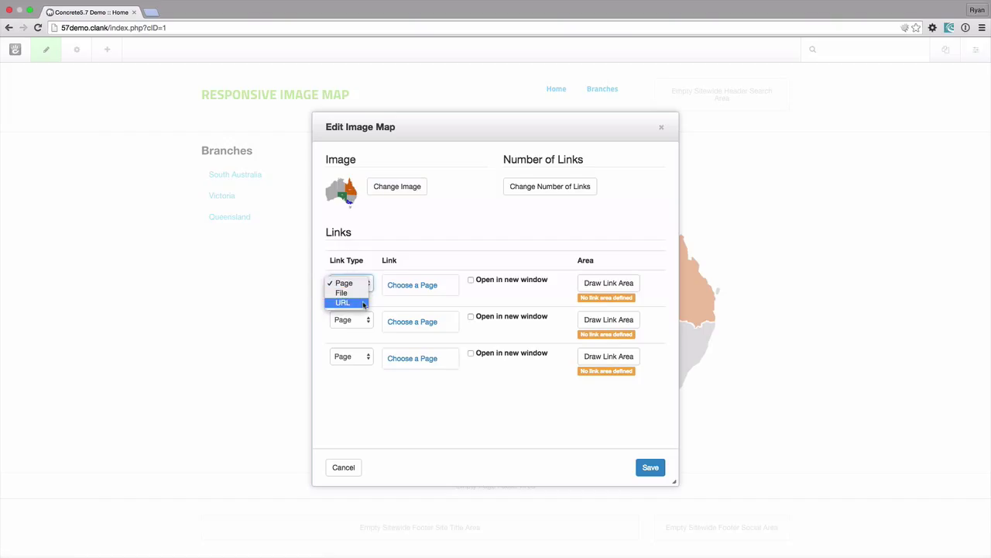
click(439, 254)
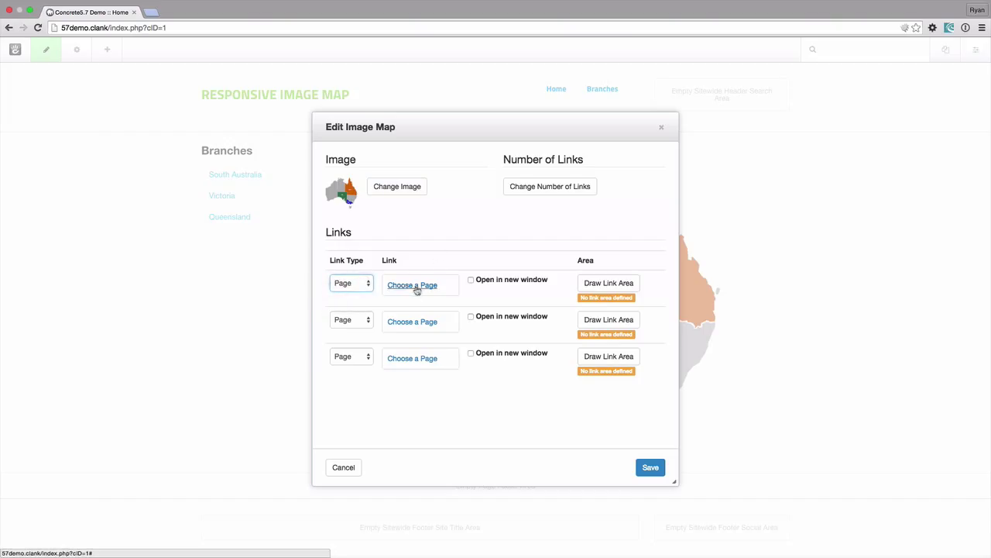
click(411, 186)
click(62, 137)
click(409, 321)
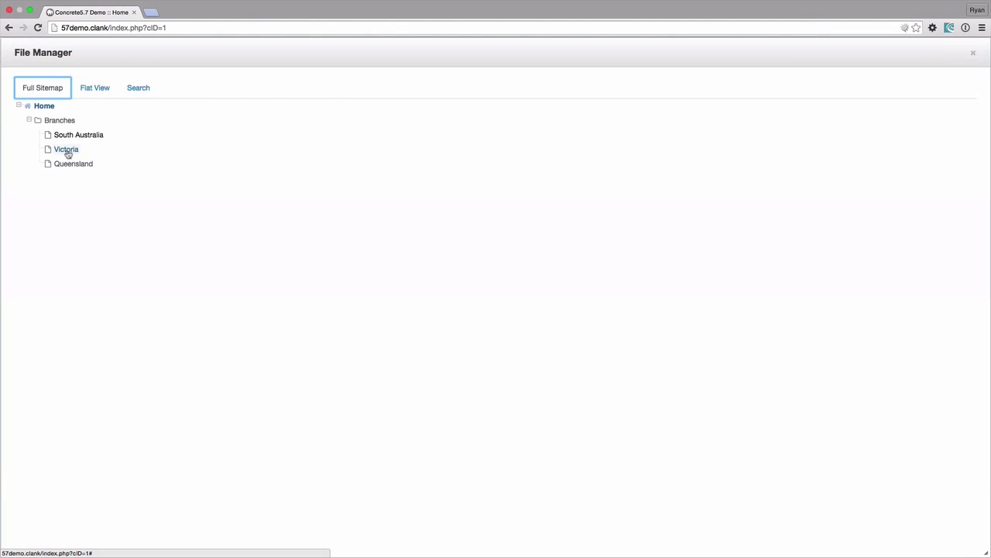
click(67, 150)
click(419, 359)
click(59, 164)
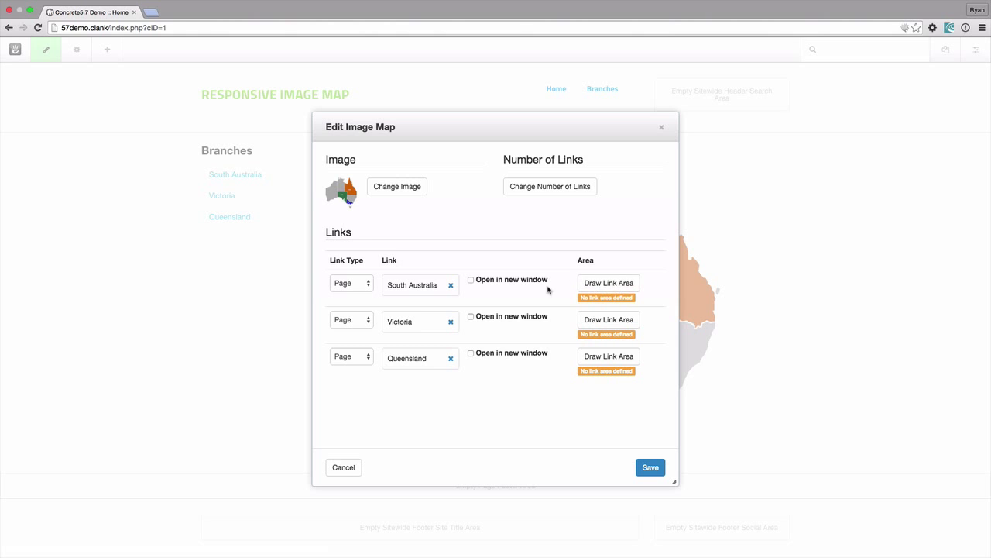
Step: Trace the South Australia link area around SA's outline on the map
click(610, 284)
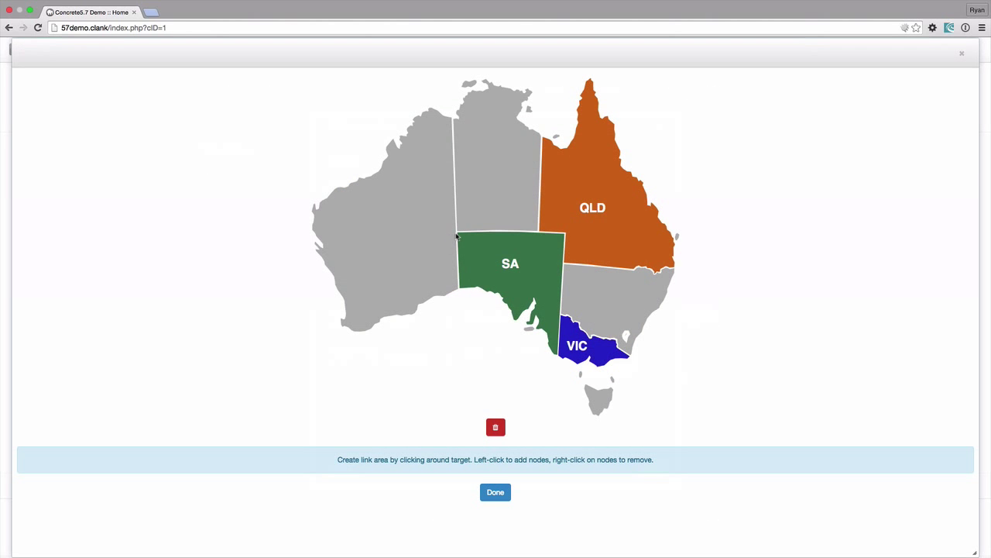
click(457, 233)
click(459, 286)
click(488, 292)
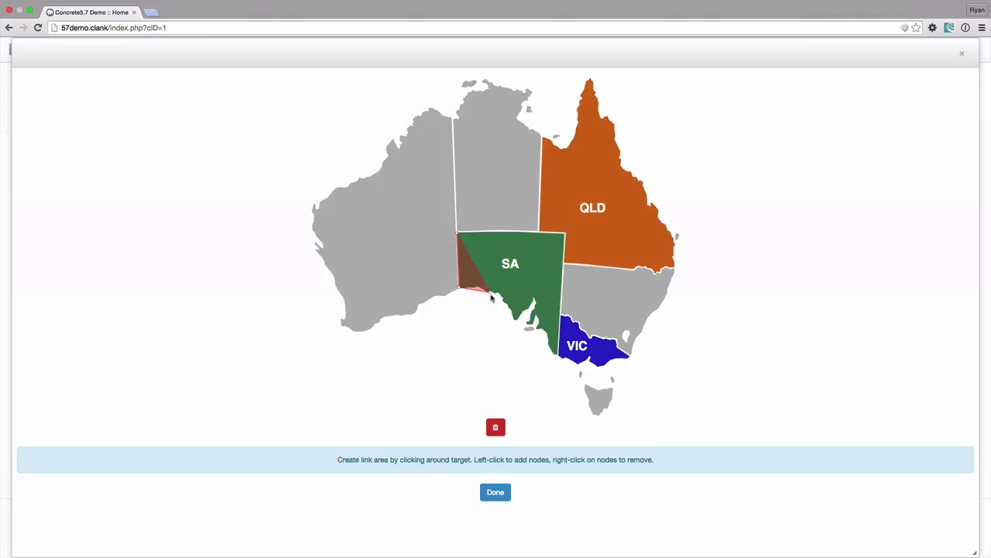
click(512, 320)
click(526, 329)
click(559, 354)
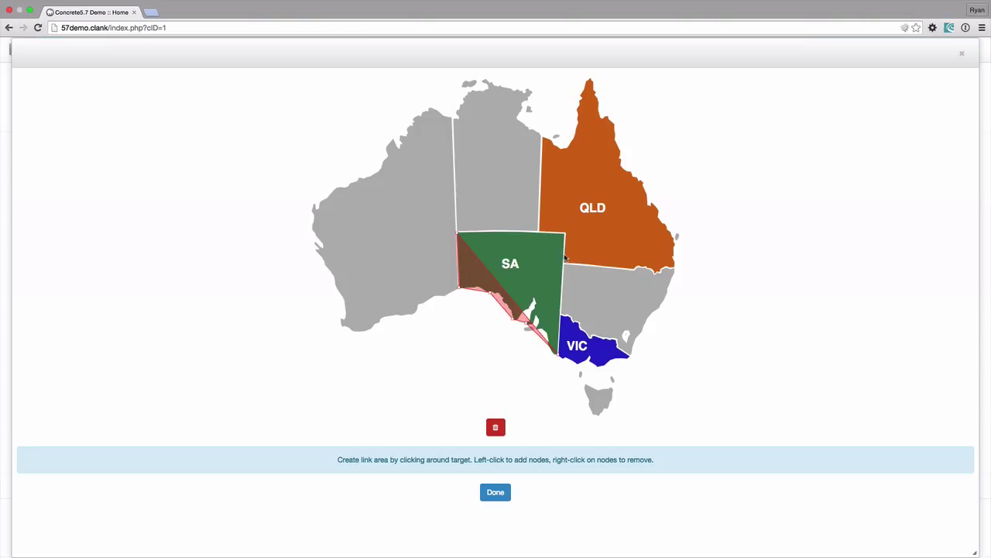
click(565, 234)
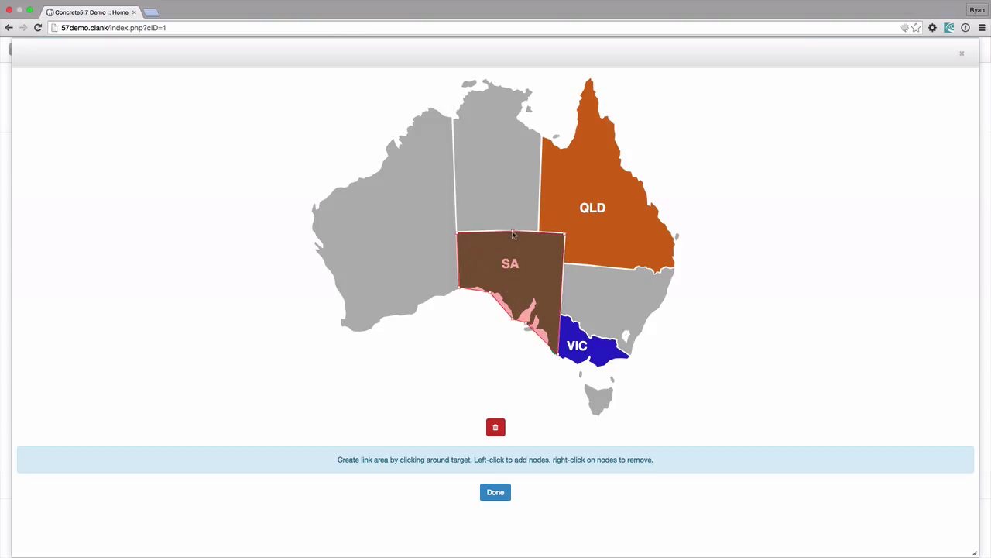
click(512, 233)
click(494, 495)
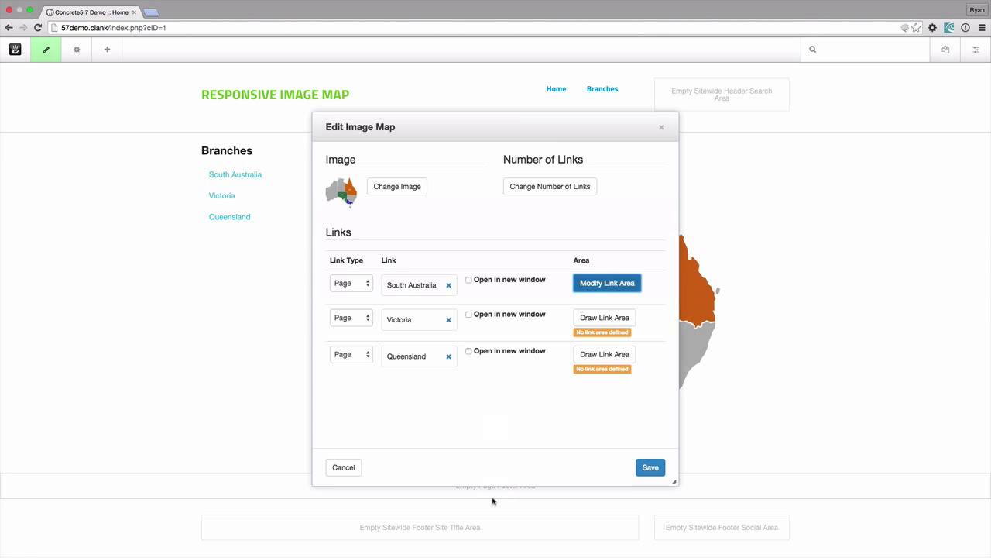
Step: Trace the Victoria link area around VIC's outline on the map
click(602, 320)
click(561, 318)
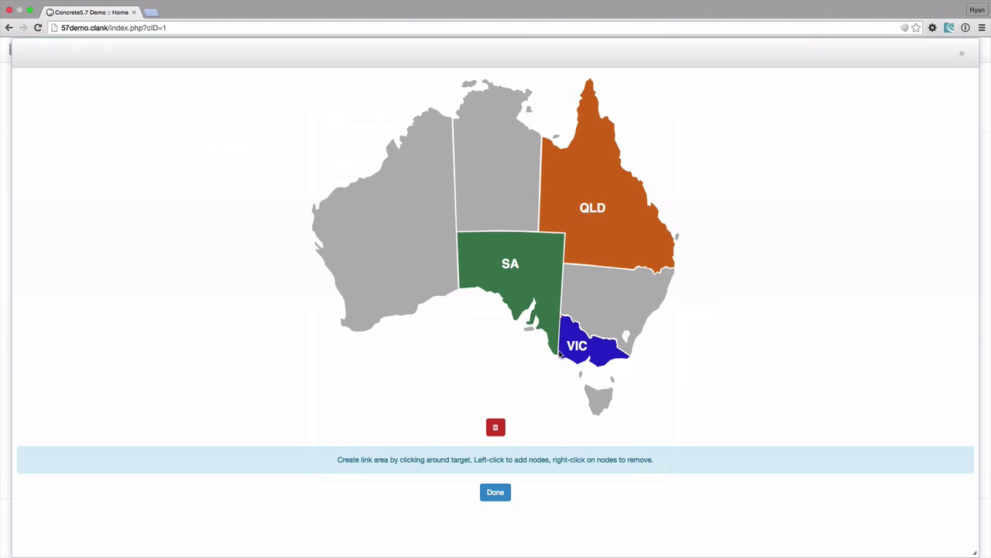
click(559, 355)
click(579, 365)
click(626, 361)
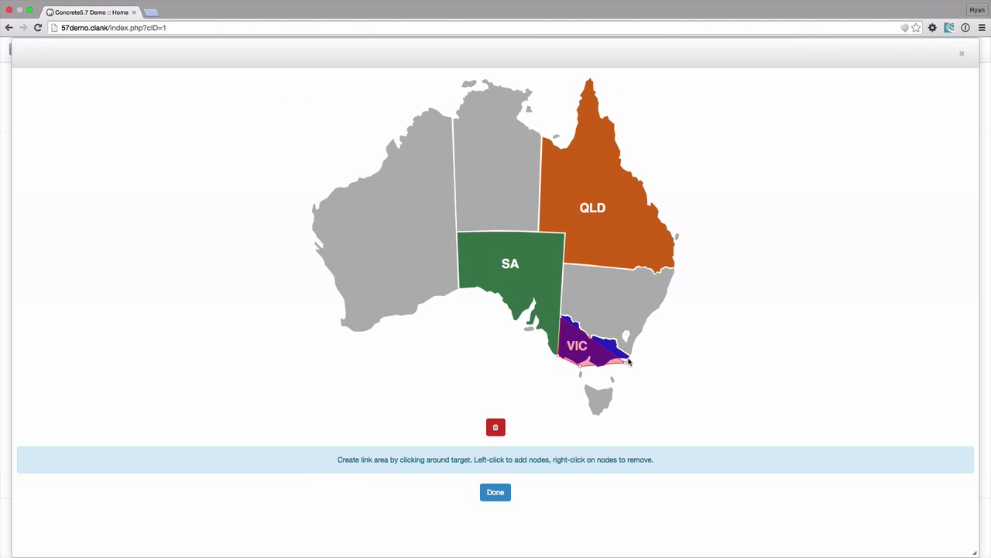
click(625, 345)
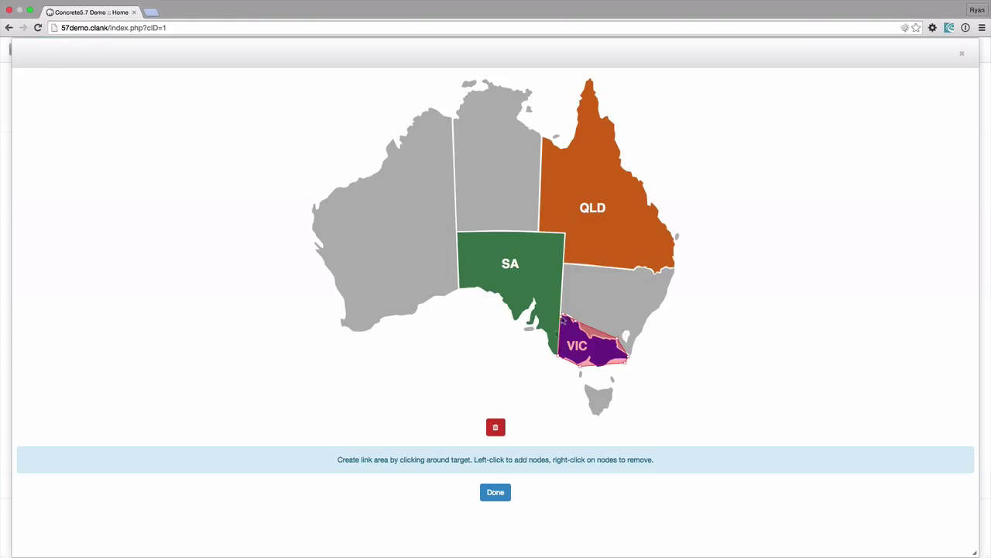
click(497, 492)
Step: Trace the Queensland link area around QLD, including Cape York
click(605, 352)
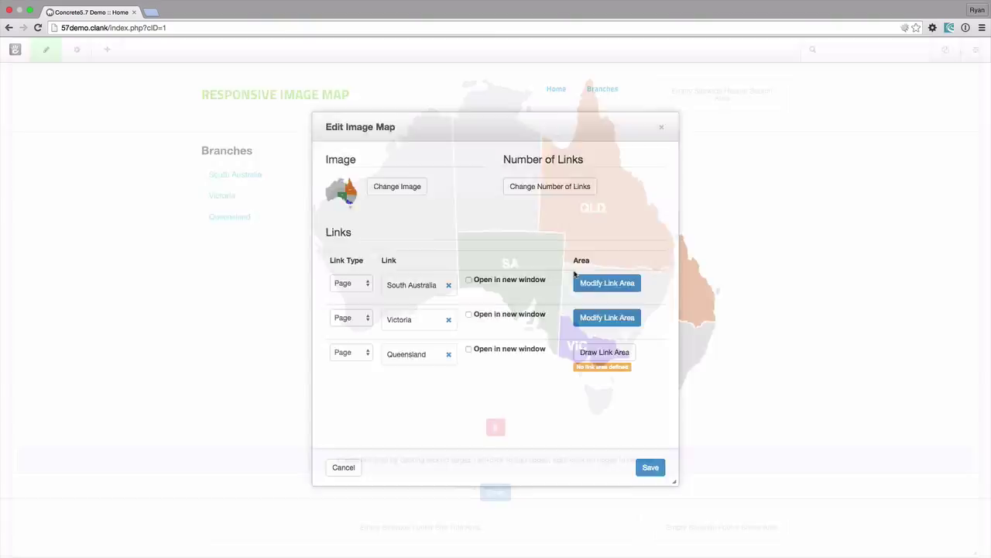
click(538, 232)
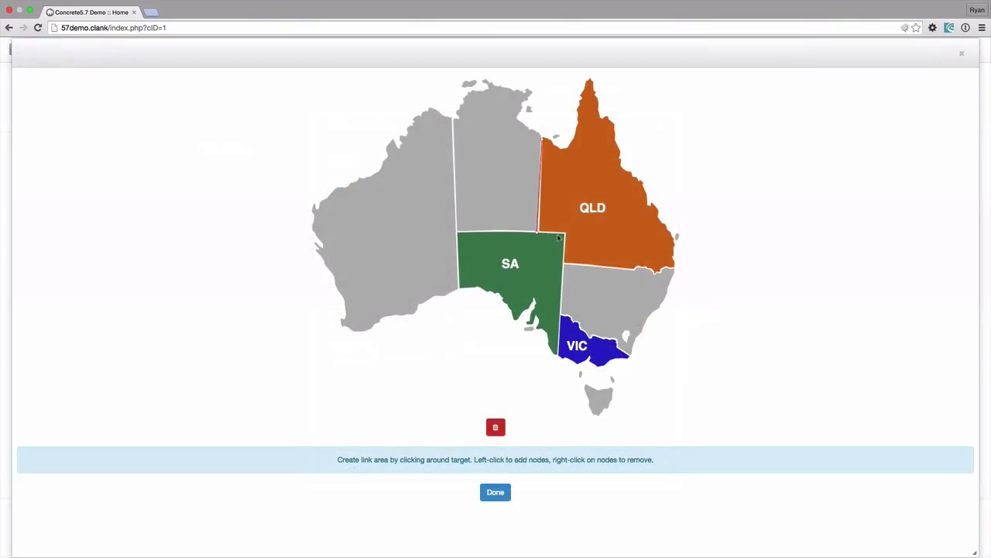
click(565, 234)
click(564, 265)
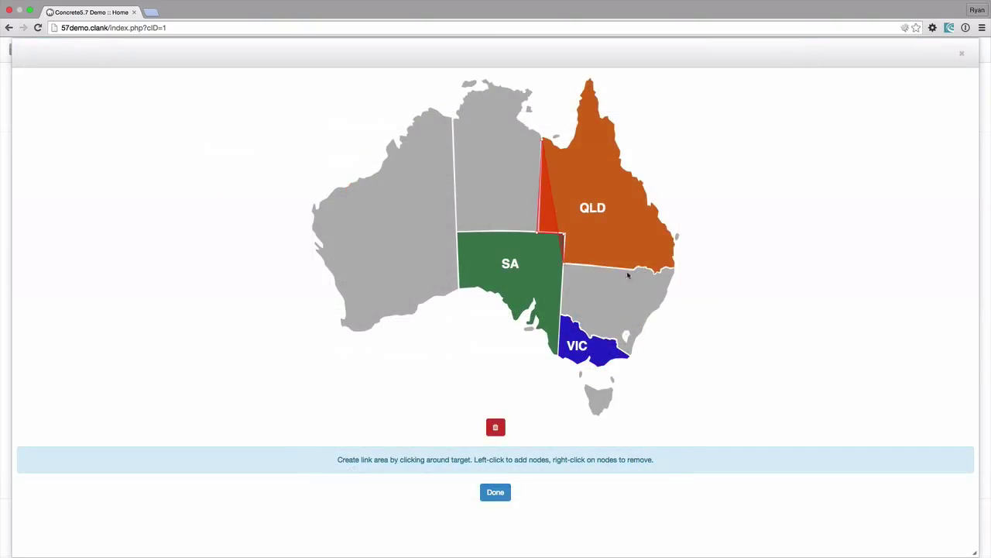
click(633, 270)
click(657, 273)
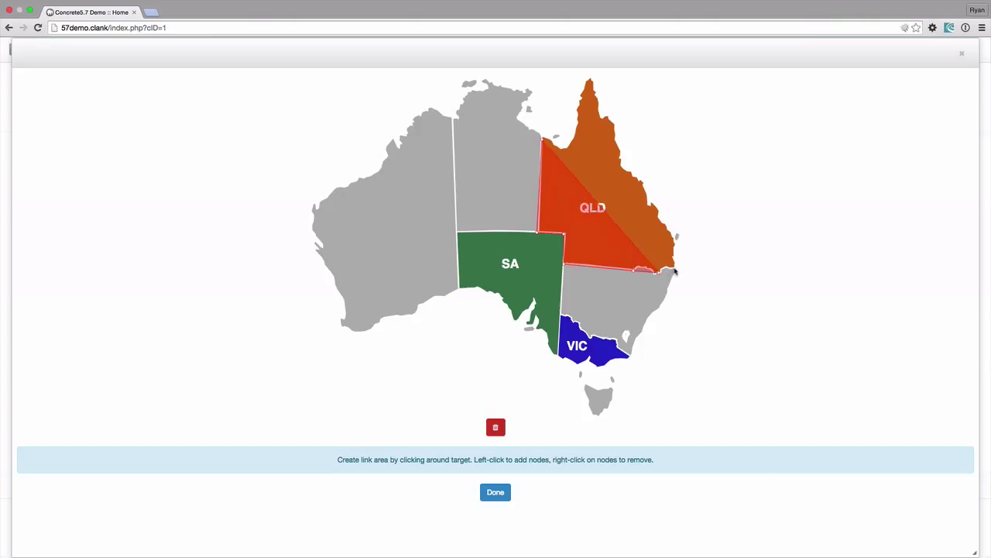
click(676, 269)
click(674, 234)
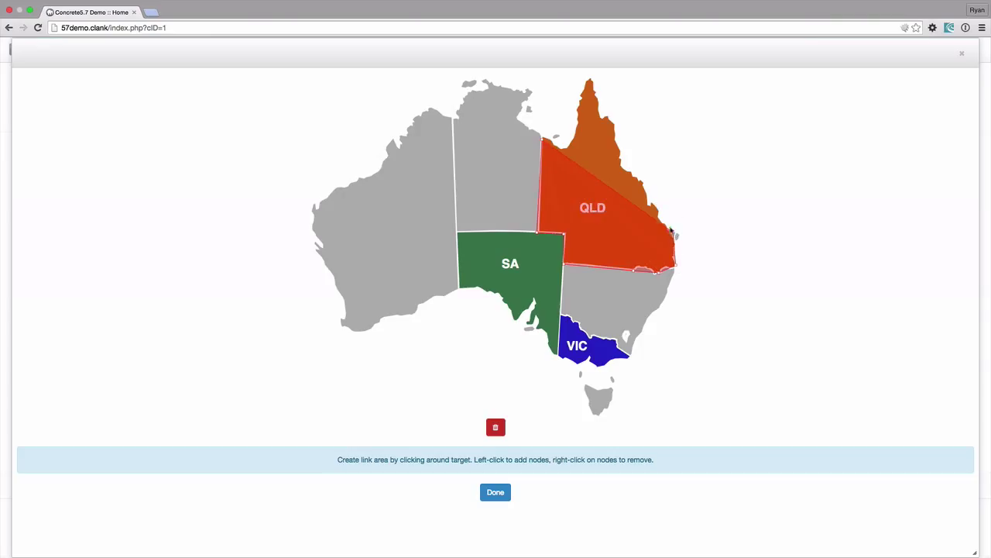
click(641, 178)
click(616, 126)
click(591, 81)
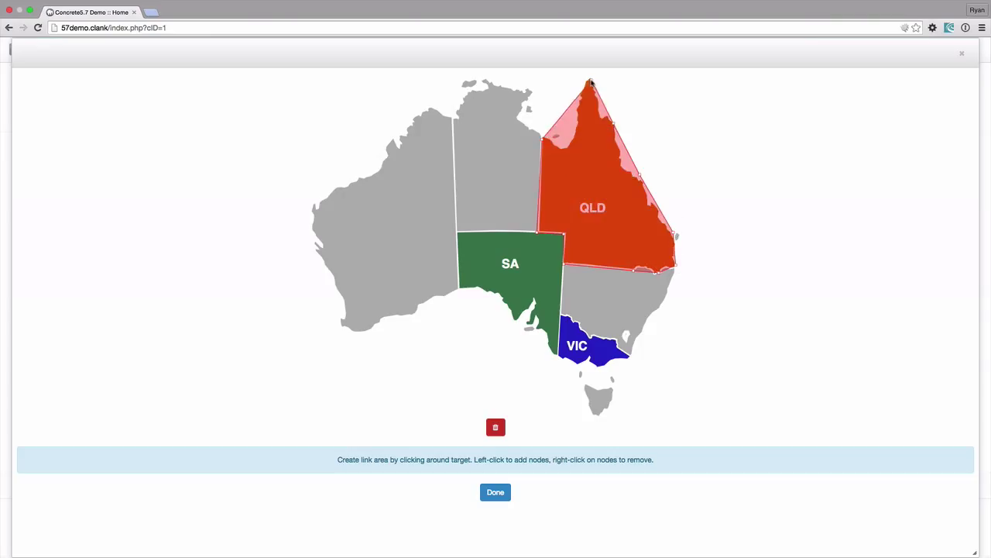
click(574, 140)
click(564, 149)
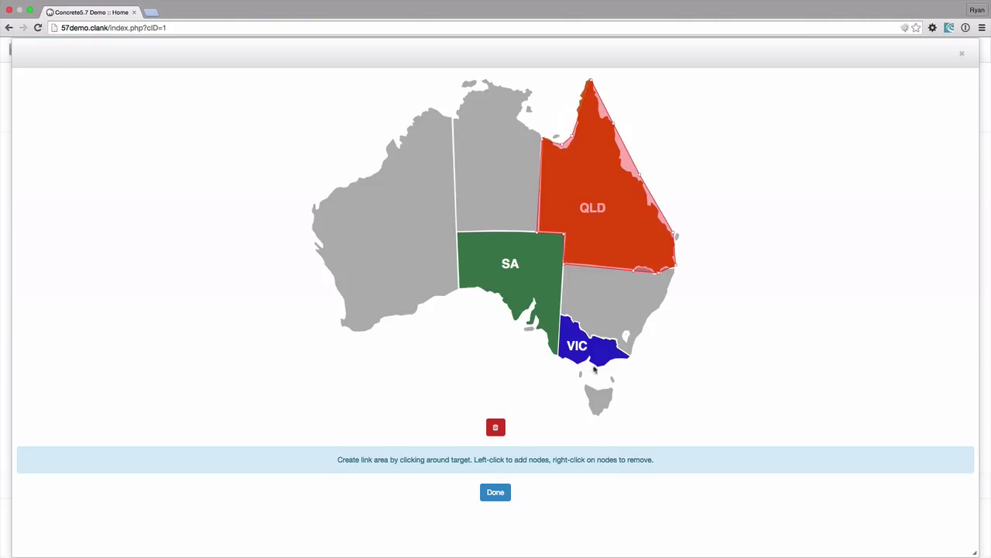
click(496, 492)
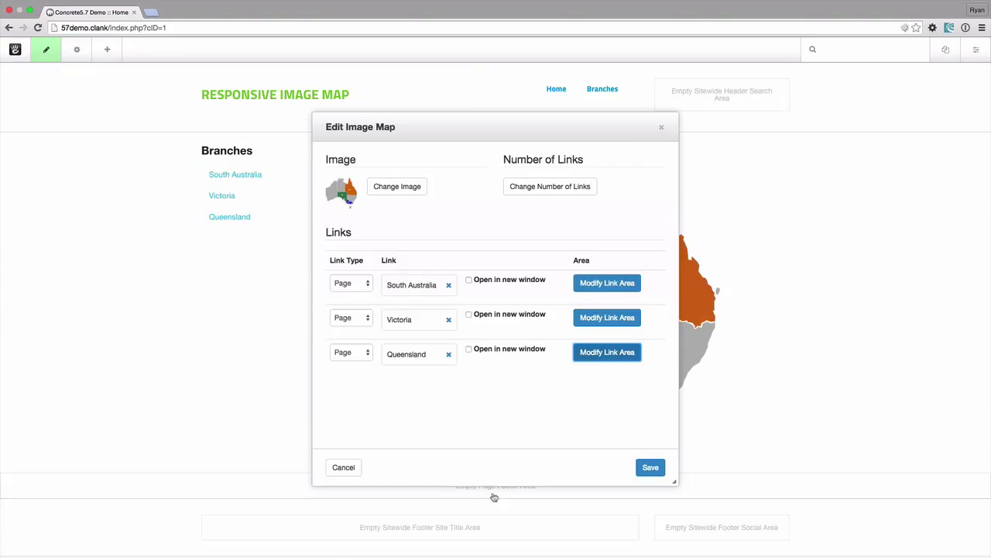
Step: Save the image map settings and publish the Home page changes
click(650, 468)
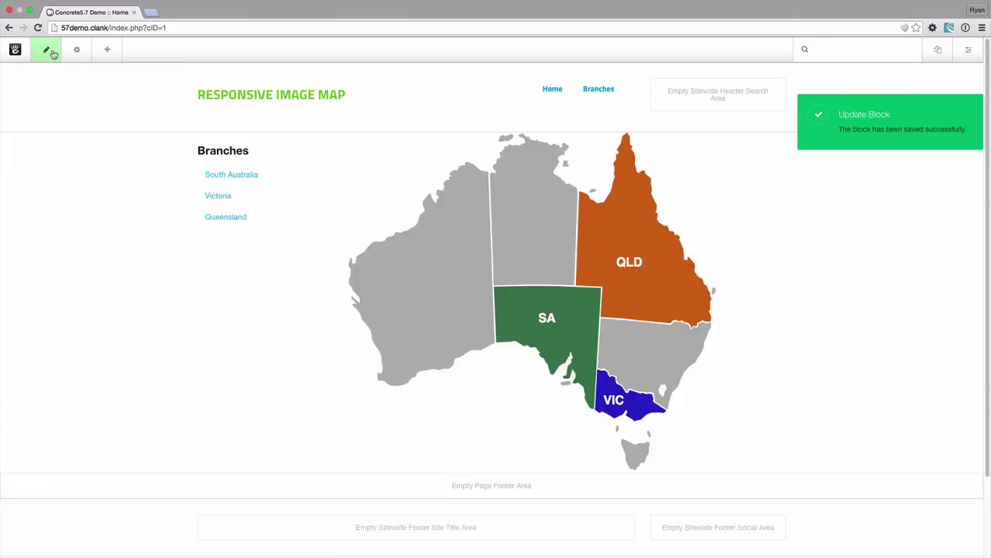
click(47, 50)
click(75, 141)
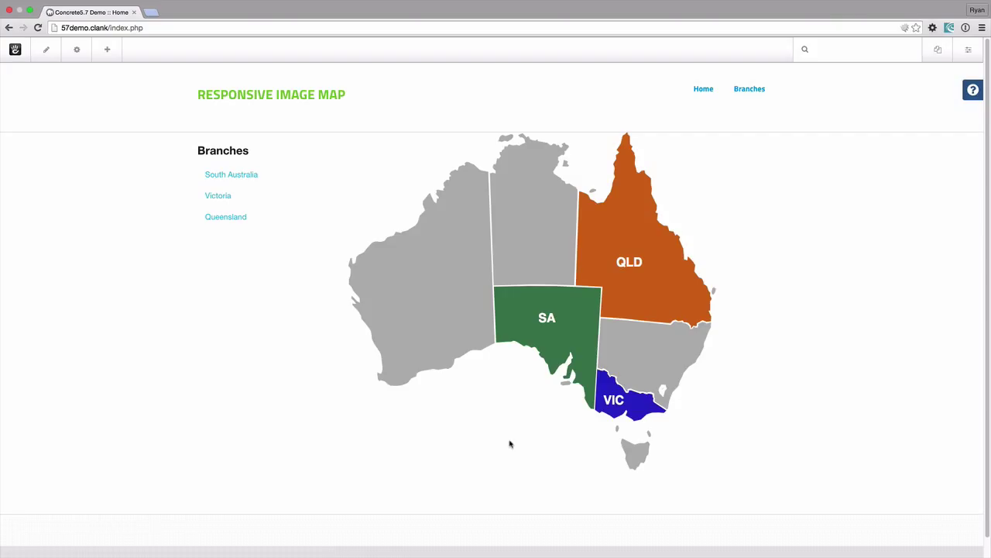
Step: Move the image map block beneath the Branches list in Main and publish the page
click(46, 53)
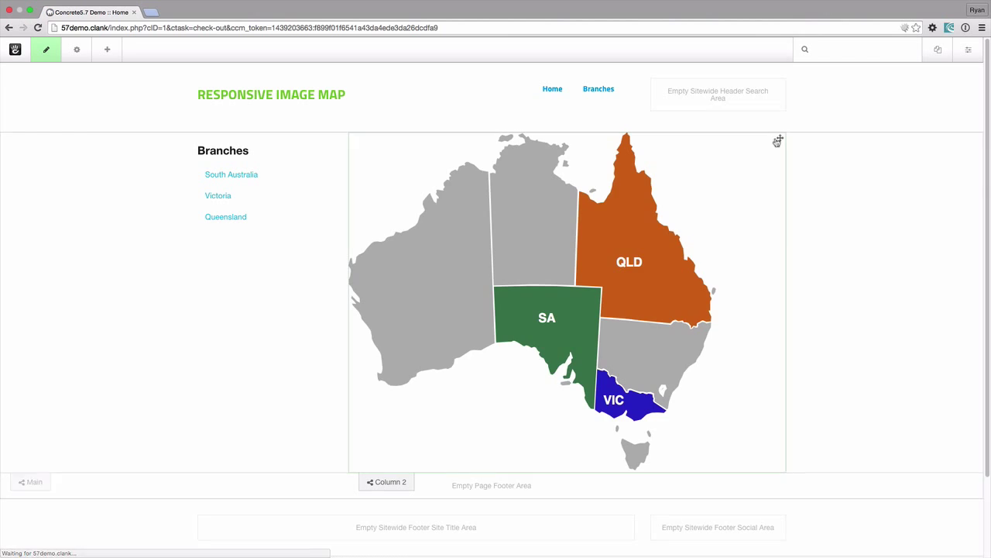
drag(779, 140, 313, 222)
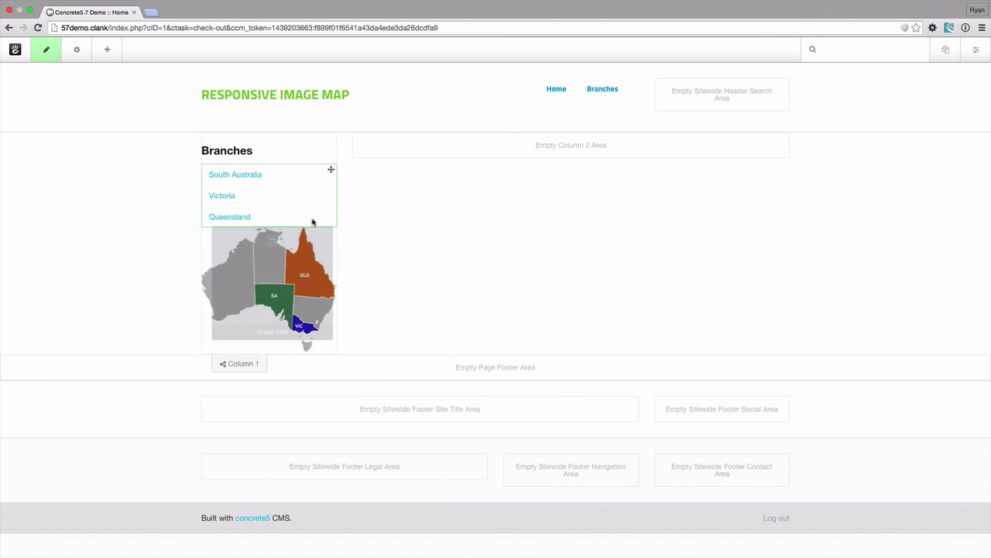
click(44, 49)
click(65, 144)
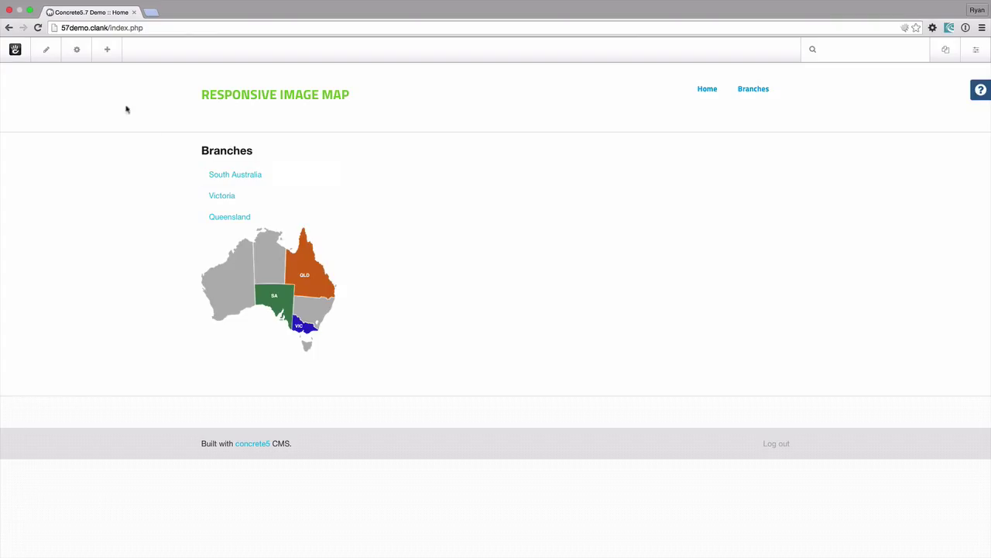
Step: Apply the Legacy Support custom template to the image map block
click(238, 179)
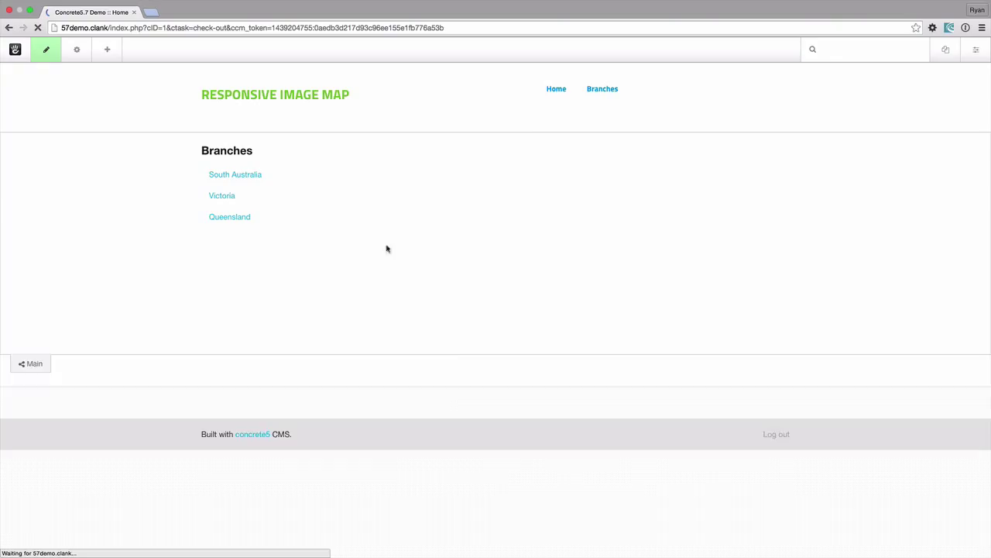
click(298, 265)
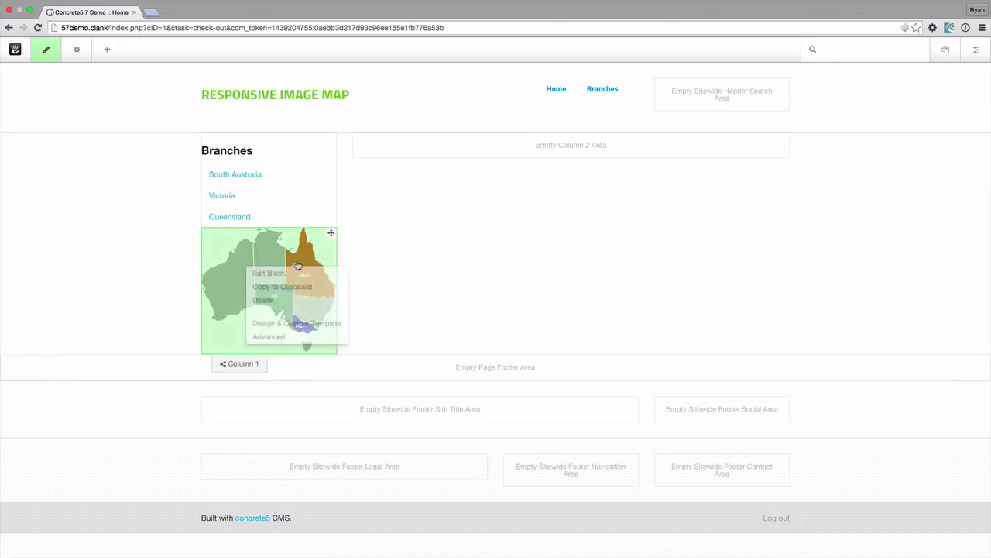
click(285, 323)
click(286, 210)
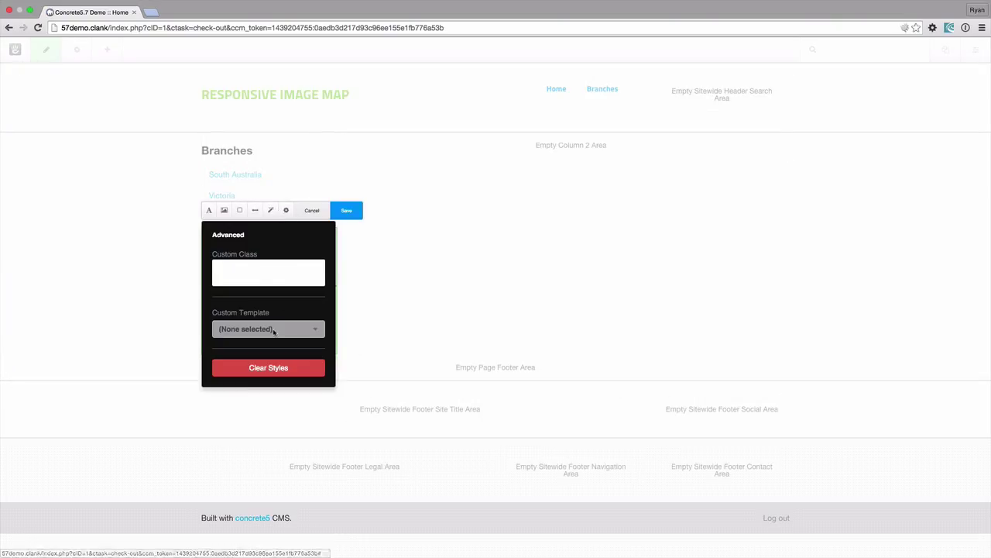
click(276, 330)
click(256, 339)
click(346, 210)
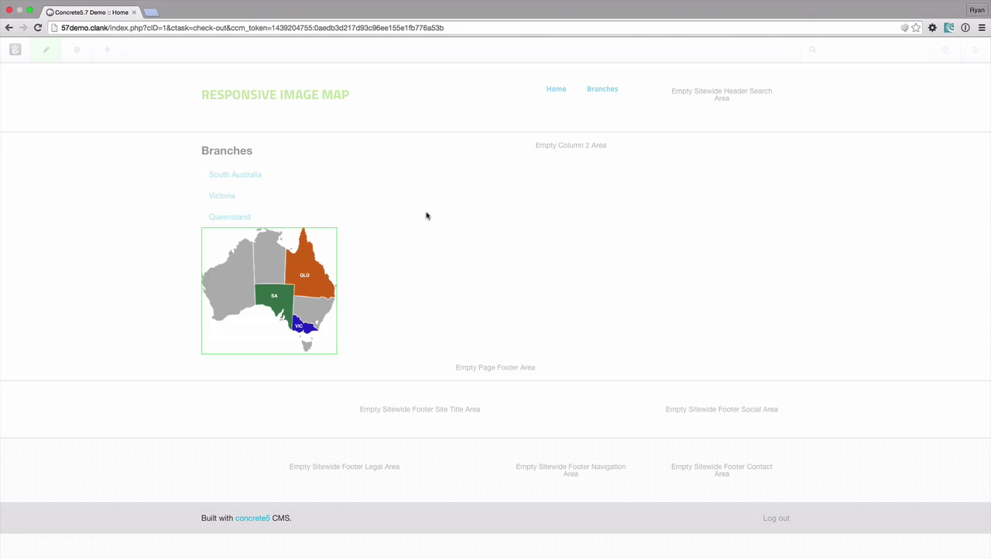
Step: Move the map block into Column 2 and publish the page changes
drag(332, 228, 528, 137)
click(46, 49)
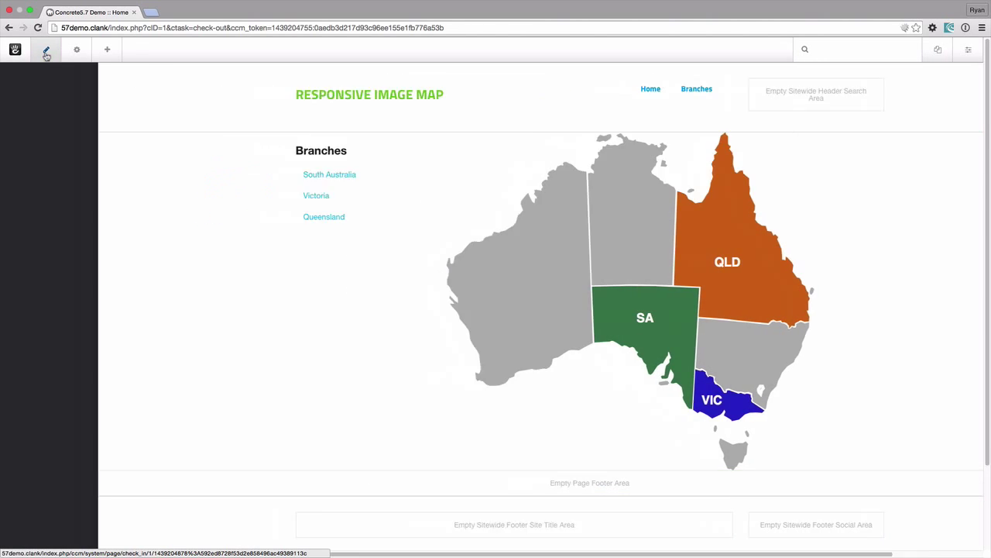
click(67, 141)
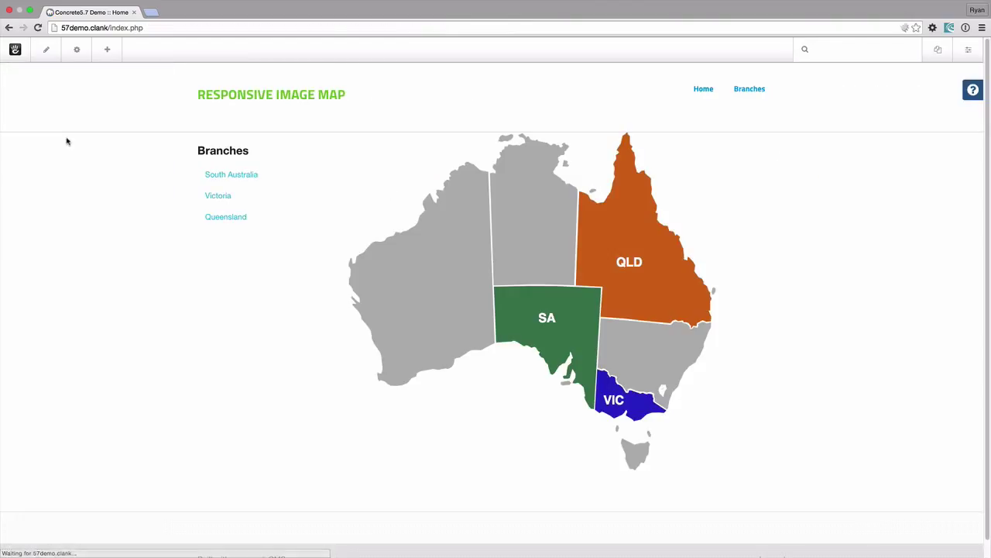